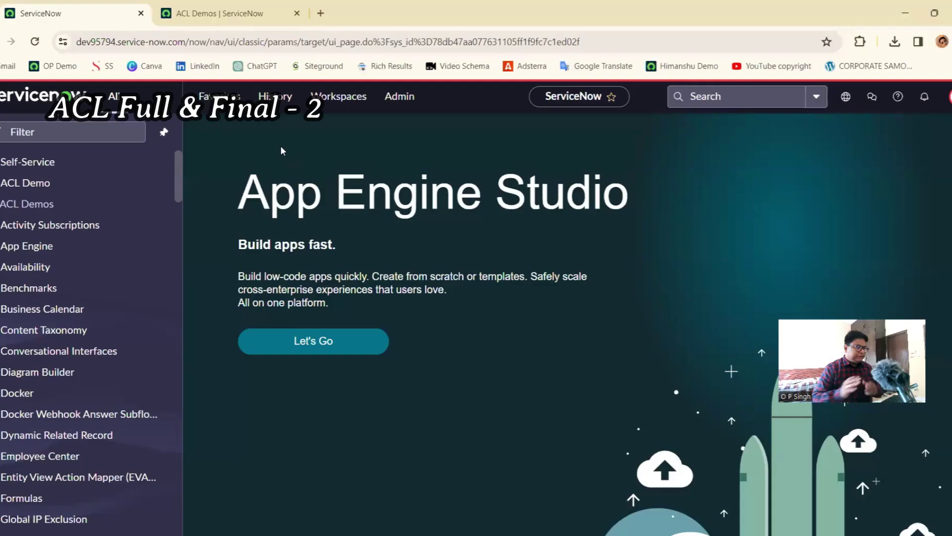
# From the ACL Demos list's Number column, open the table definition via Configure > Table
pyautogui.hotkey('ctrl', 'Tab')
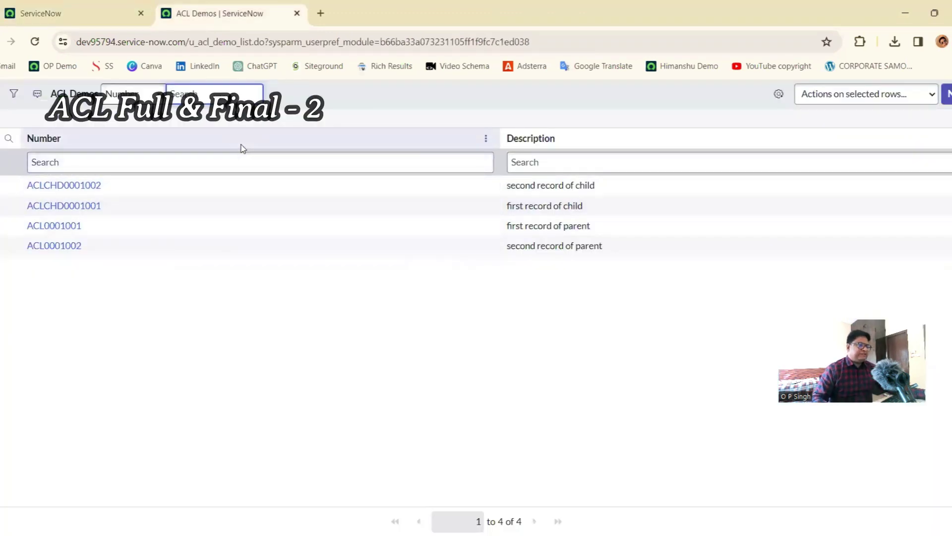
pyautogui.rightClick(282, 135)
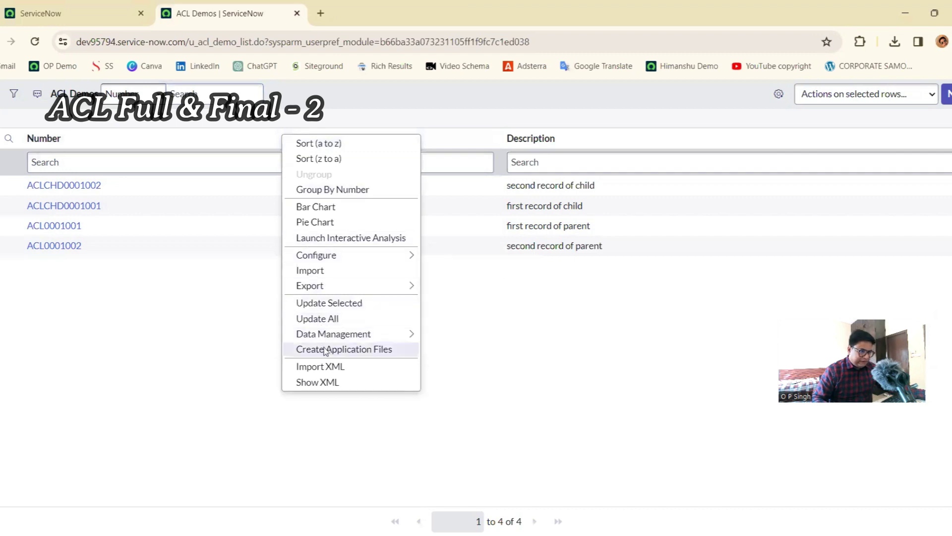
pyautogui.moveTo(350, 253)
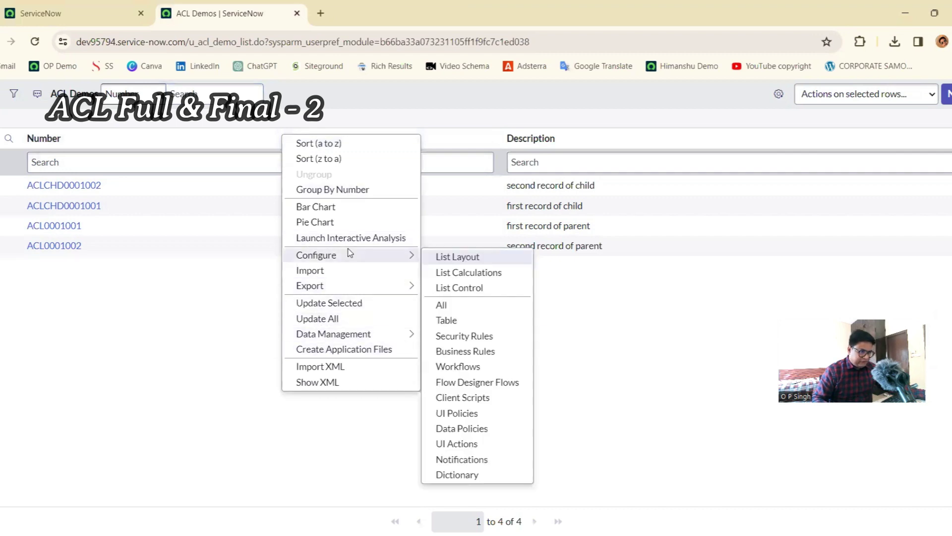
pyautogui.click(446, 320)
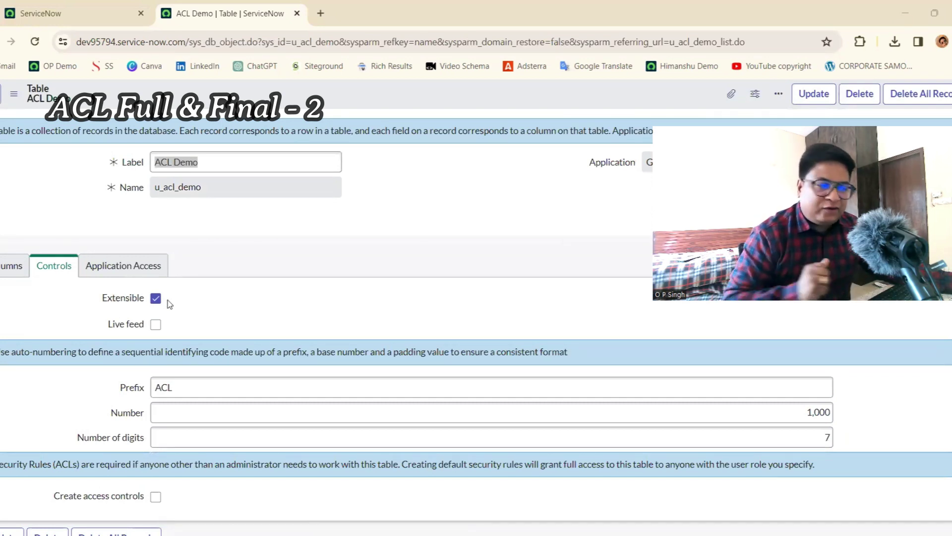
# Review the ACL Demo columns and scroll down to the empty Access Controls related list
pyautogui.doubleClick(176, 392)
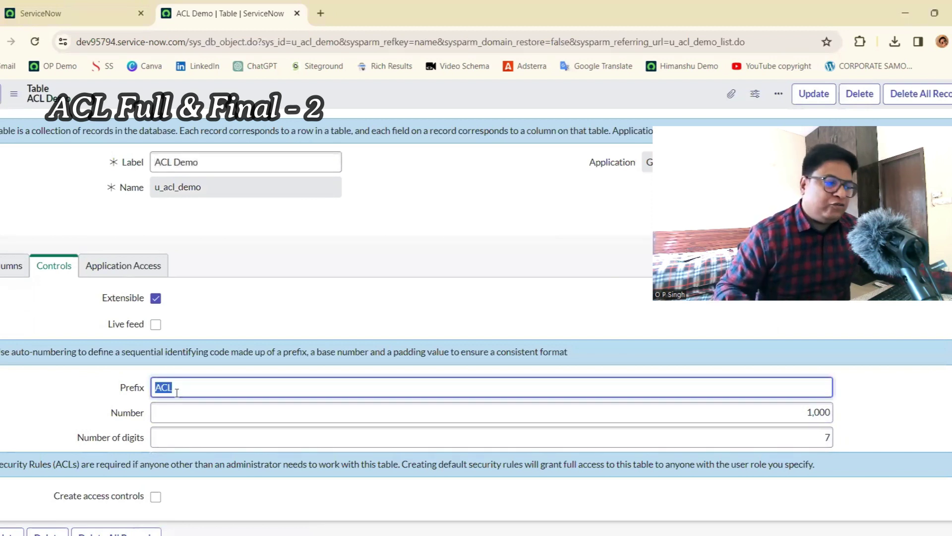
pyautogui.click(12, 265)
pyautogui.scroll(-5, 43, 306)
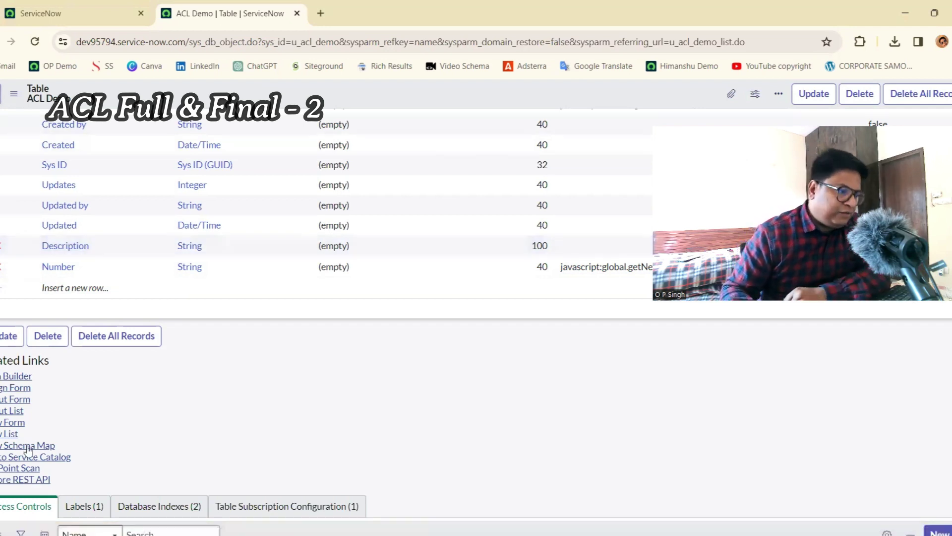
pyautogui.scroll(-4, 97, 454)
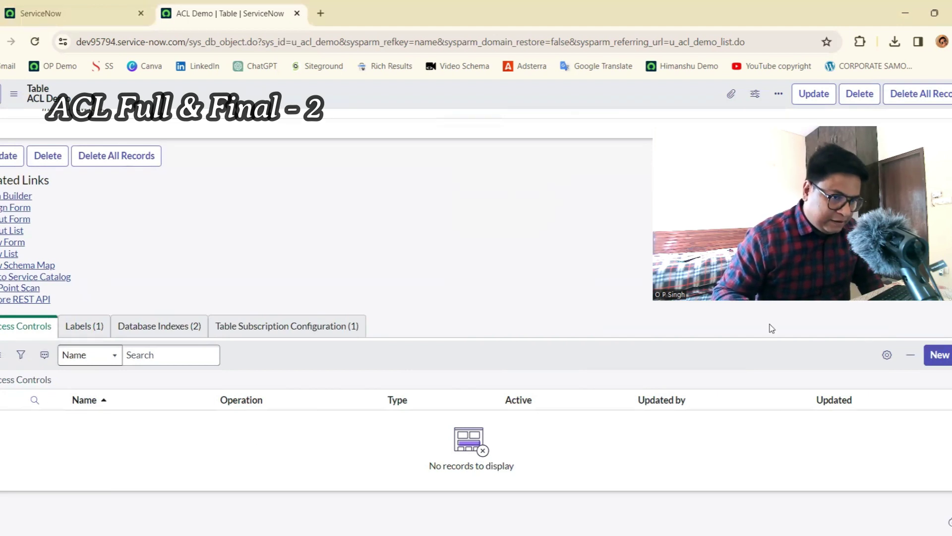
# Create a new ACL Demo access control of type record, operation read, field -- None --
pyautogui.click(939, 355)
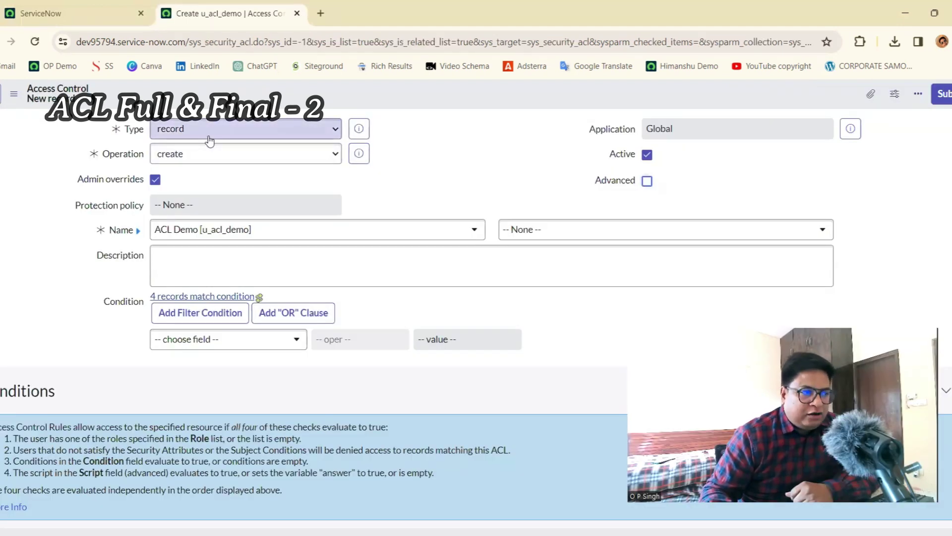
pyautogui.click(209, 135)
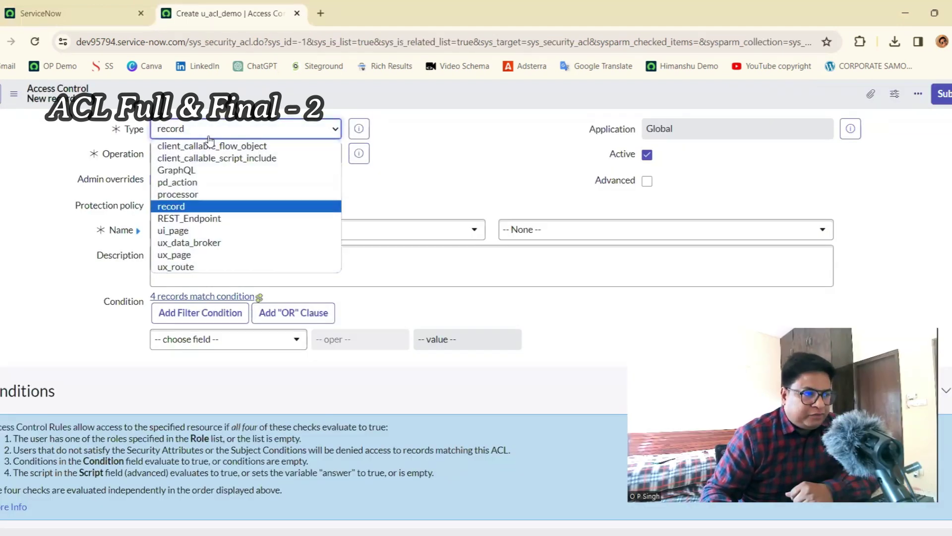
pyautogui.click(563, 165)
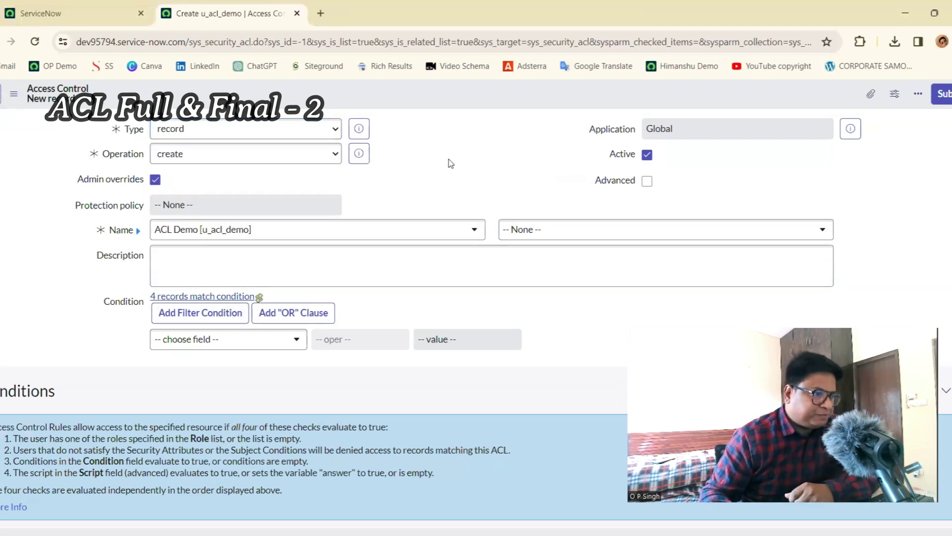
pyautogui.click(226, 158)
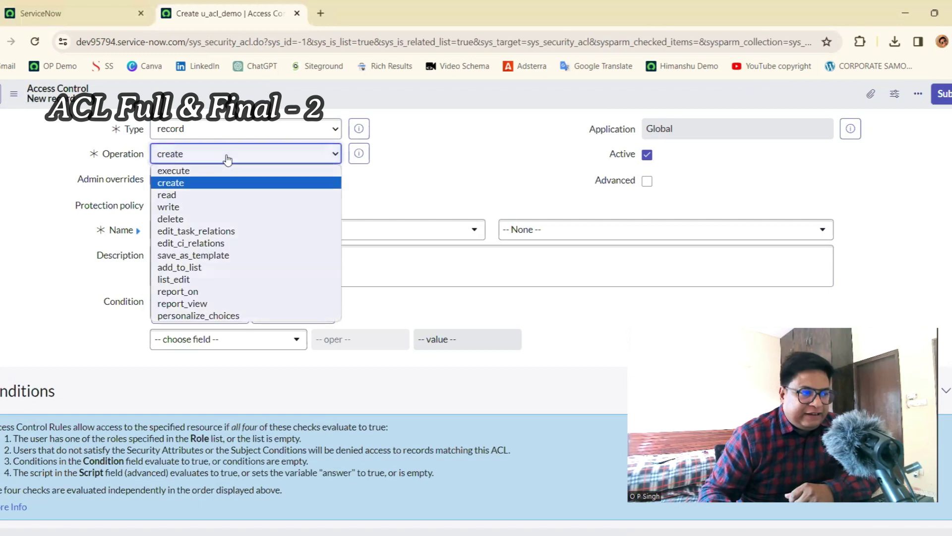
pyautogui.click(213, 195)
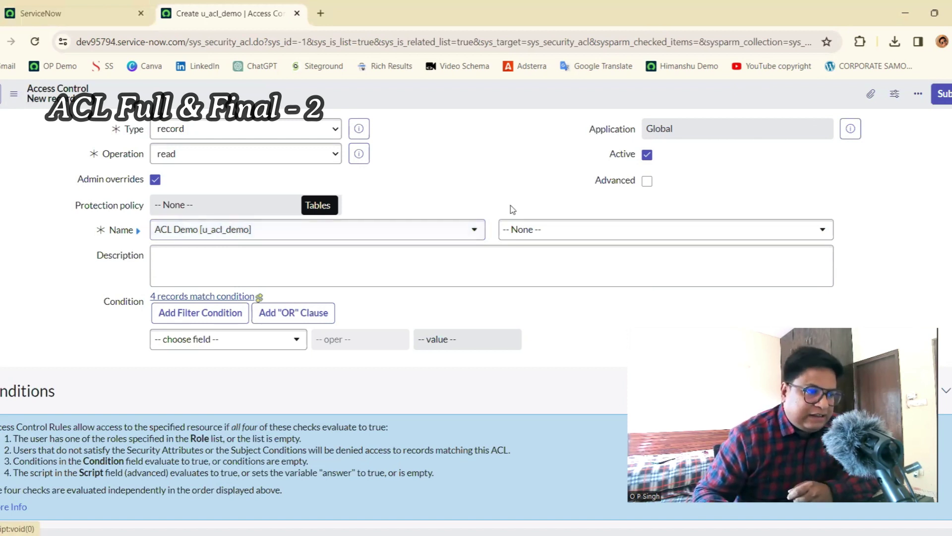
pyautogui.click(535, 233)
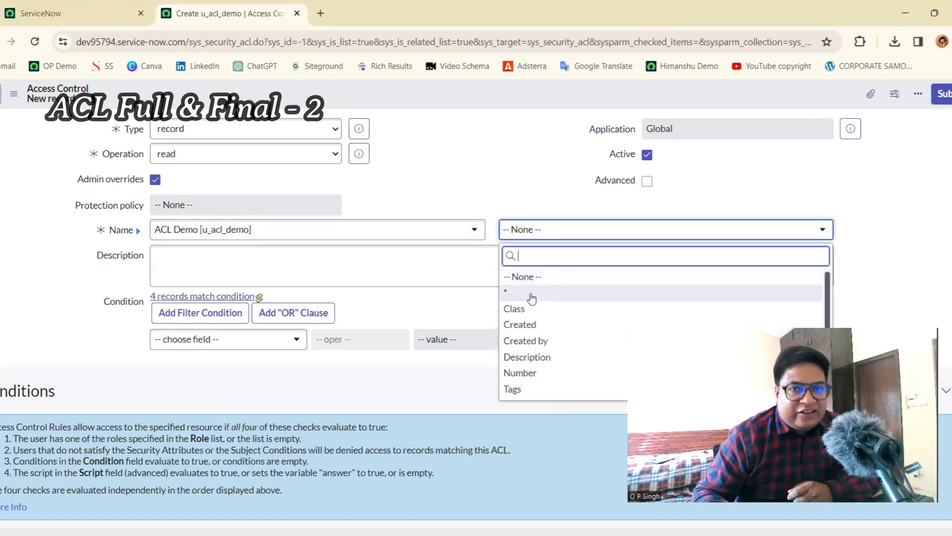
pyautogui.click(524, 177)
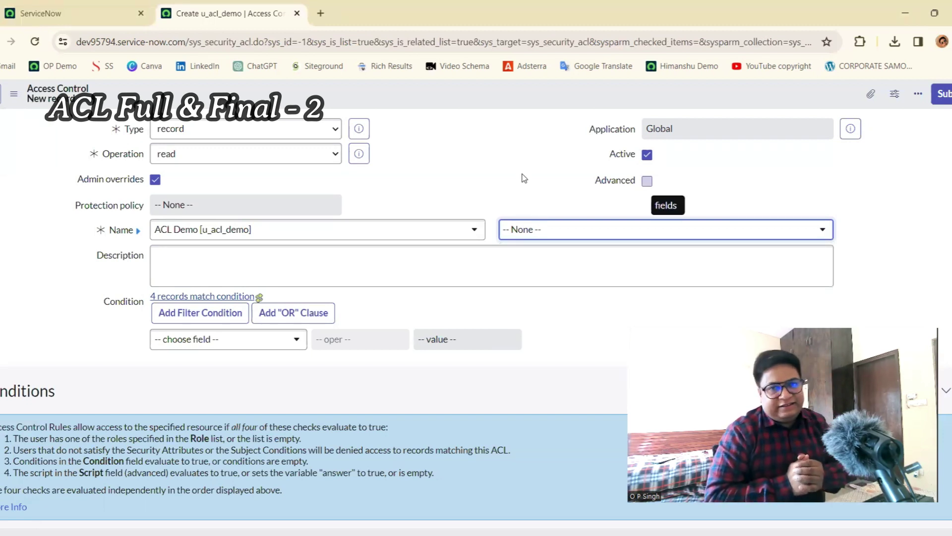
pyautogui.scroll(-1, 70, 250)
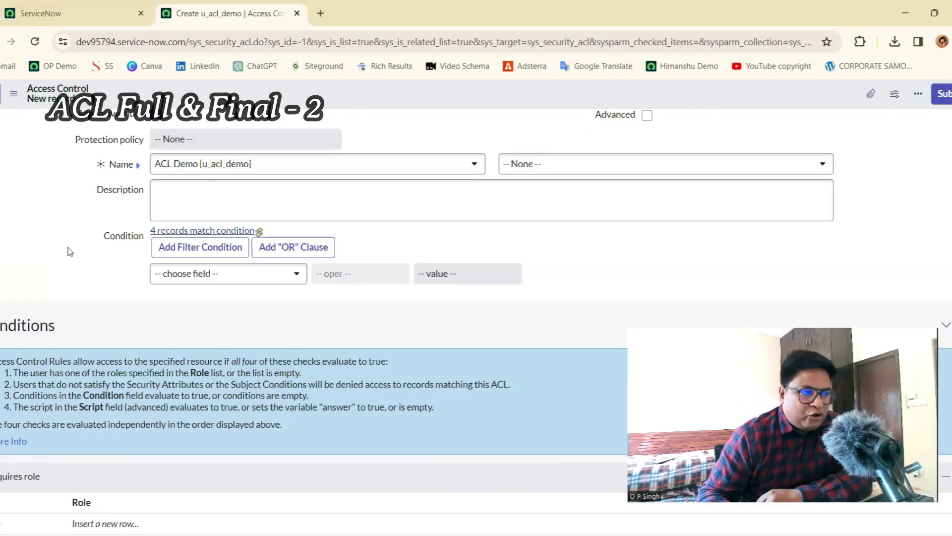
pyautogui.scroll(-4, 52, 364)
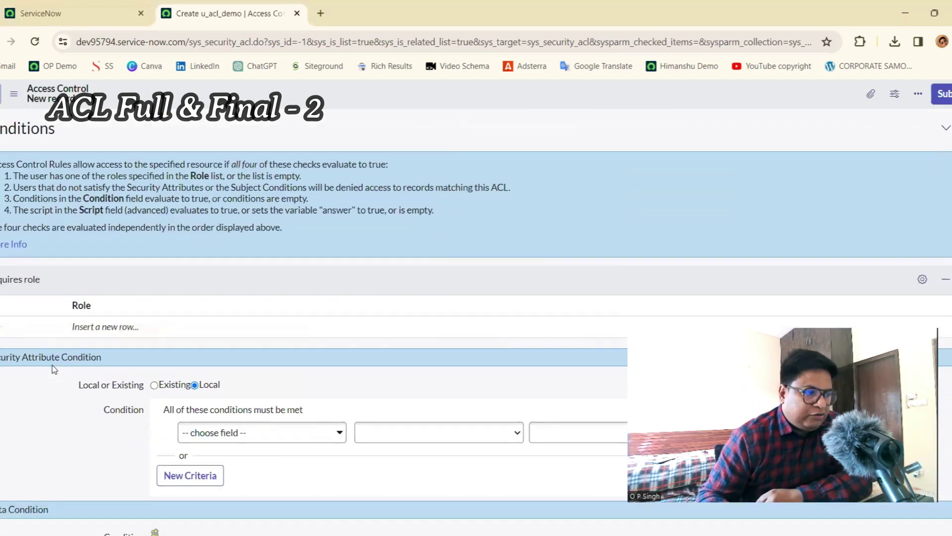
pyautogui.scroll(-2, 34, 419)
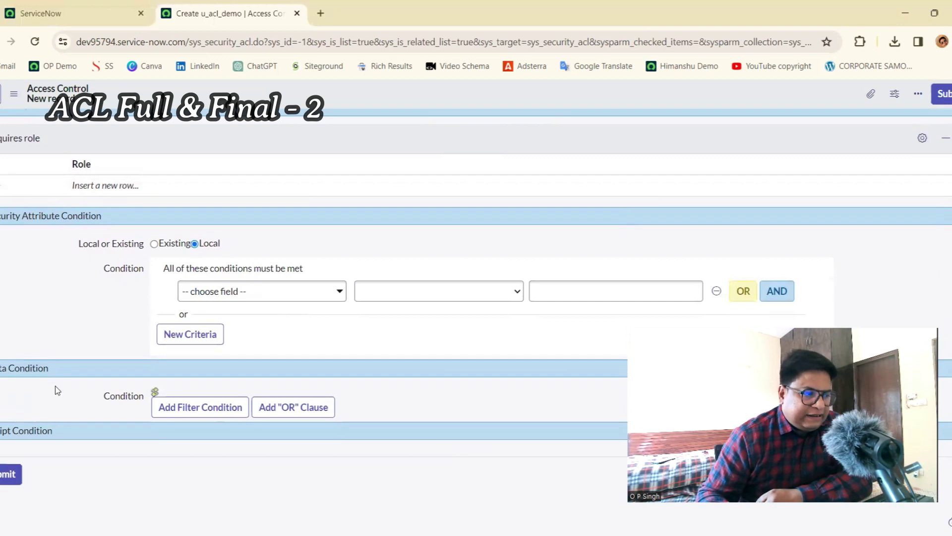
pyautogui.scroll(5, 74, 443)
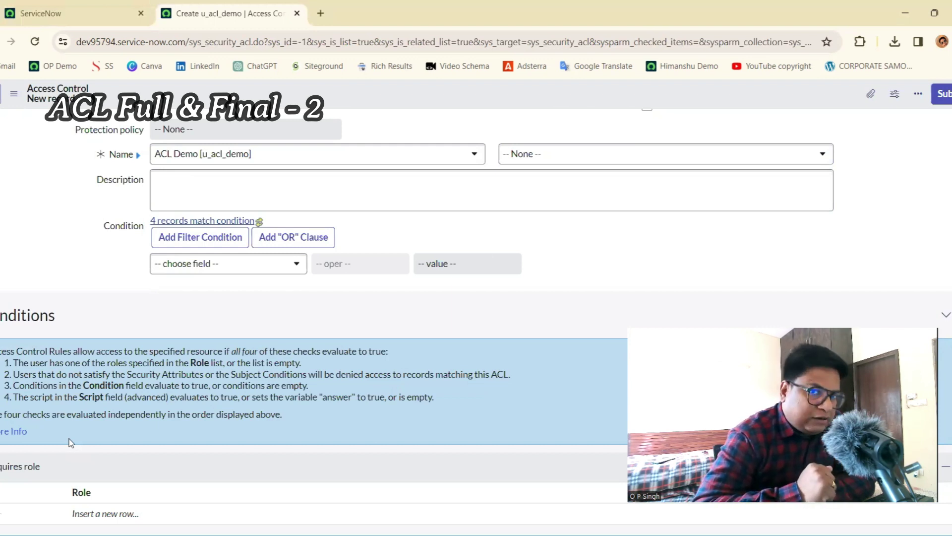
pyautogui.doubleClick(20, 353)
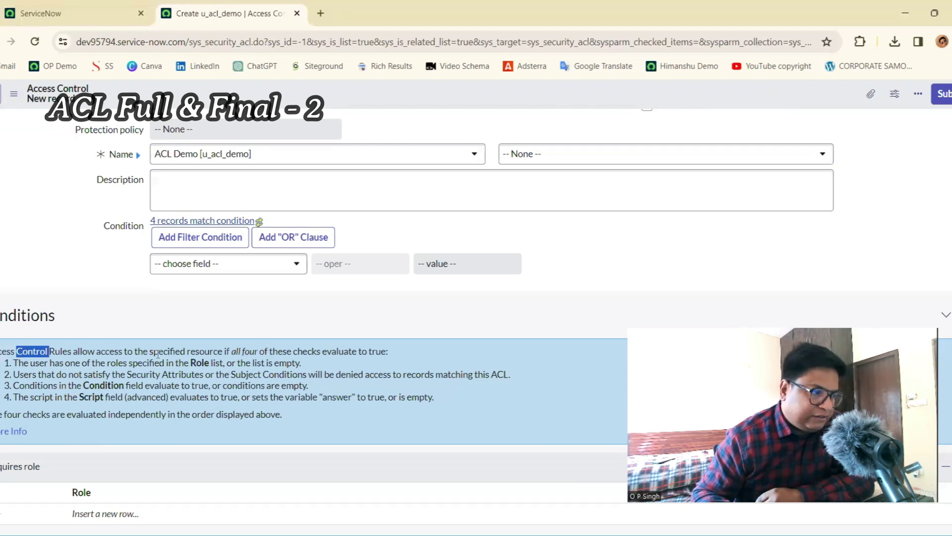
pyautogui.moveTo(158, 353); pyautogui.dragTo(384, 356)
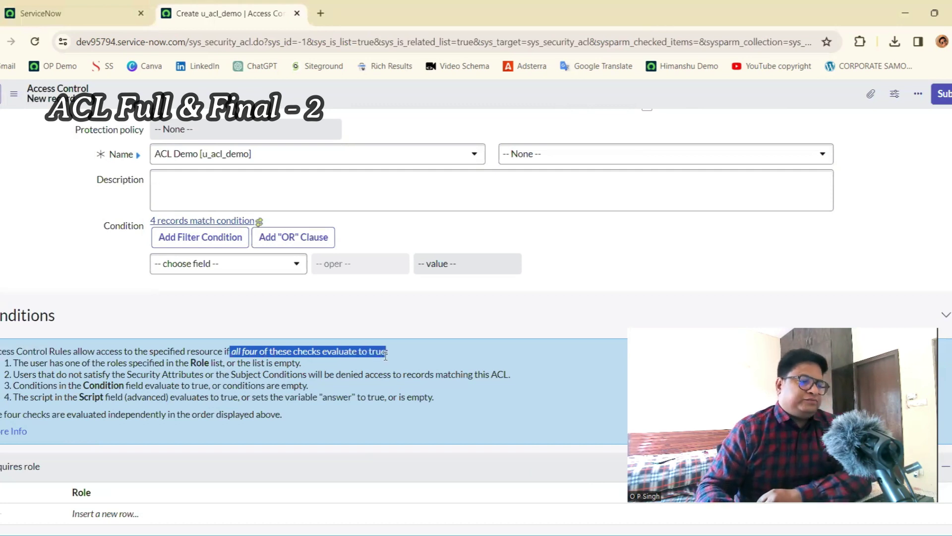
pyautogui.click(242, 382)
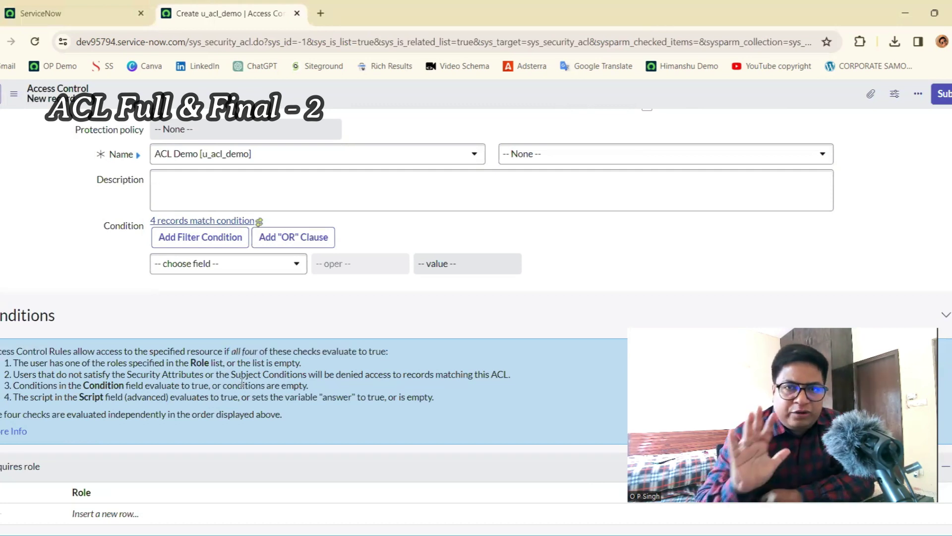
pyautogui.scroll(-5, 365, 171)
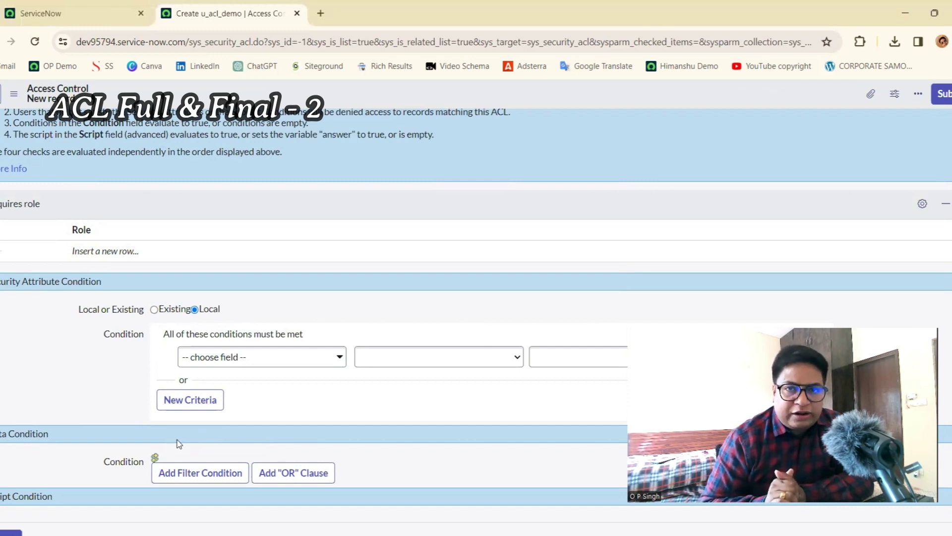
pyautogui.scroll(7, 346, 317)
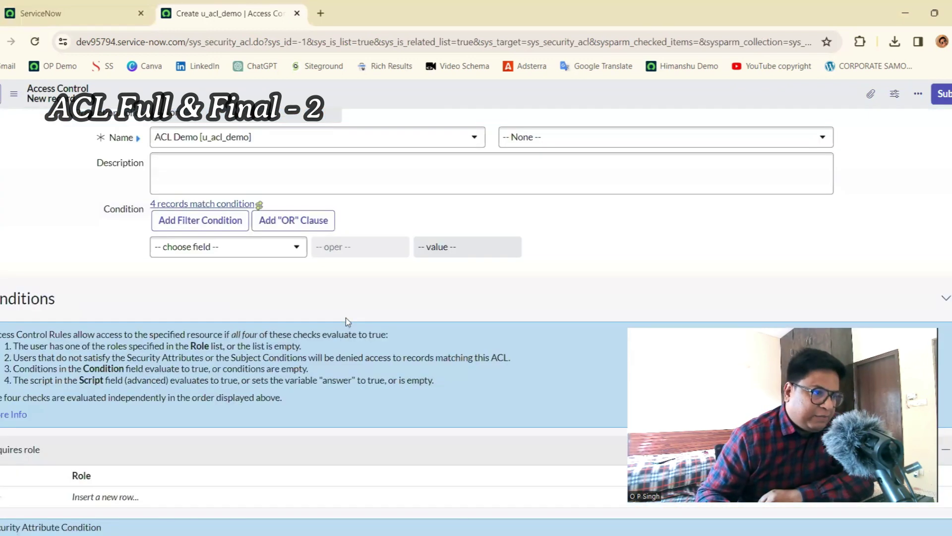
pyautogui.rightClick(485, 96)
# Save the new read access control and reopen the ACL Demos list in a tab
pyautogui.click(489, 99)
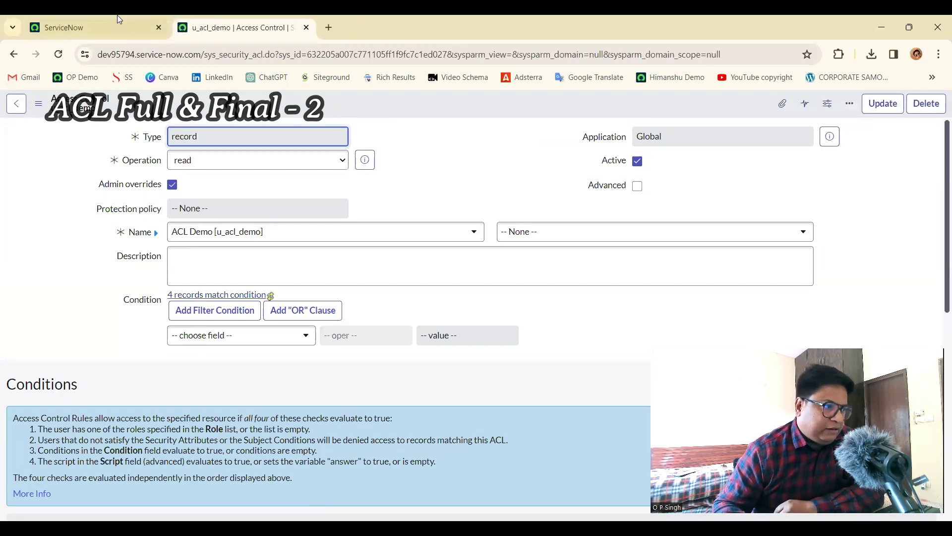
pyautogui.hotkey('ctrl', 'shift', 't')
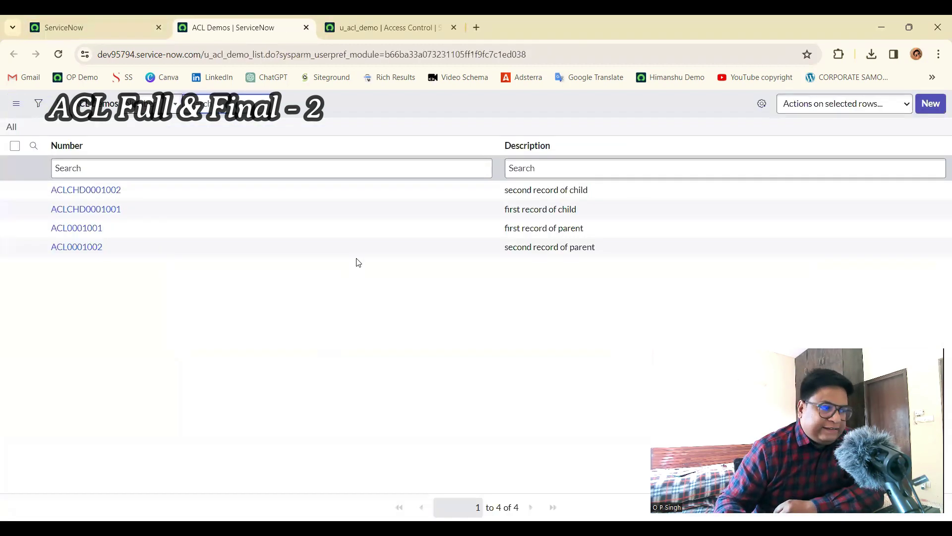
pyautogui.click(145, 30)
# Impersonate the ITIL user from the administrator's account menu
pyautogui.click(932, 106)
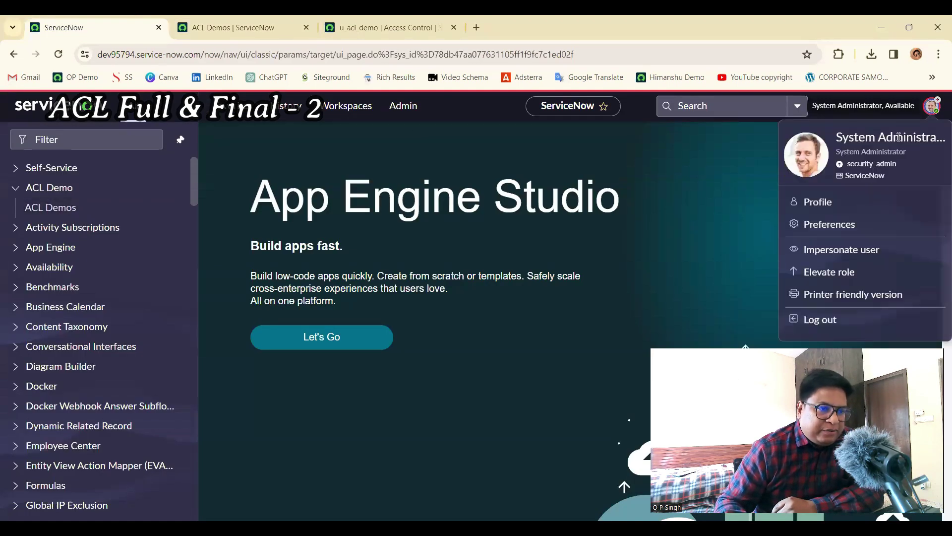
pyautogui.click(832, 251)
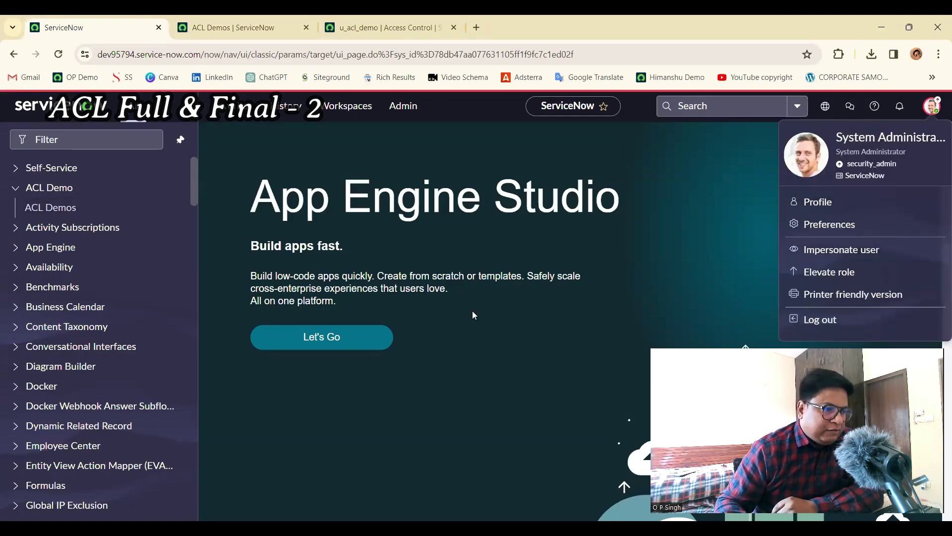
pyautogui.click(377, 352)
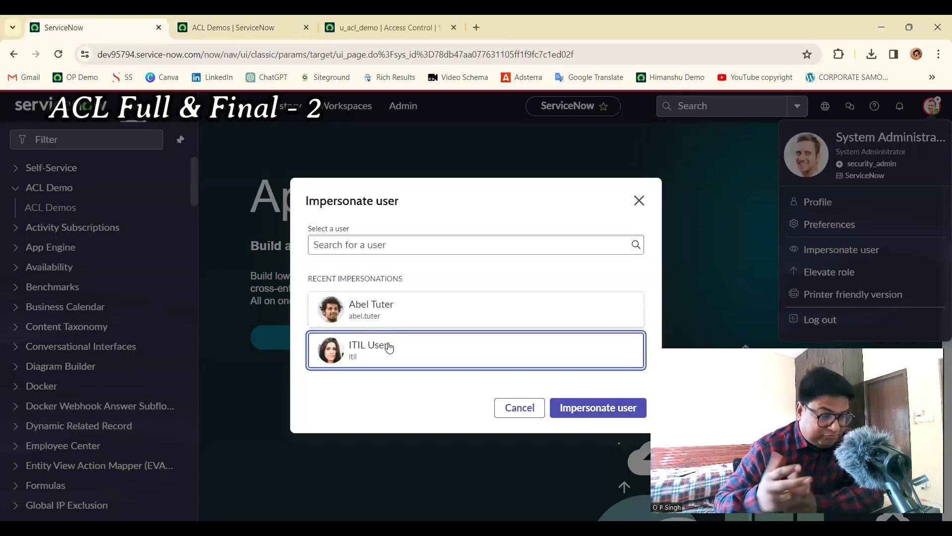
pyautogui.click(624, 415)
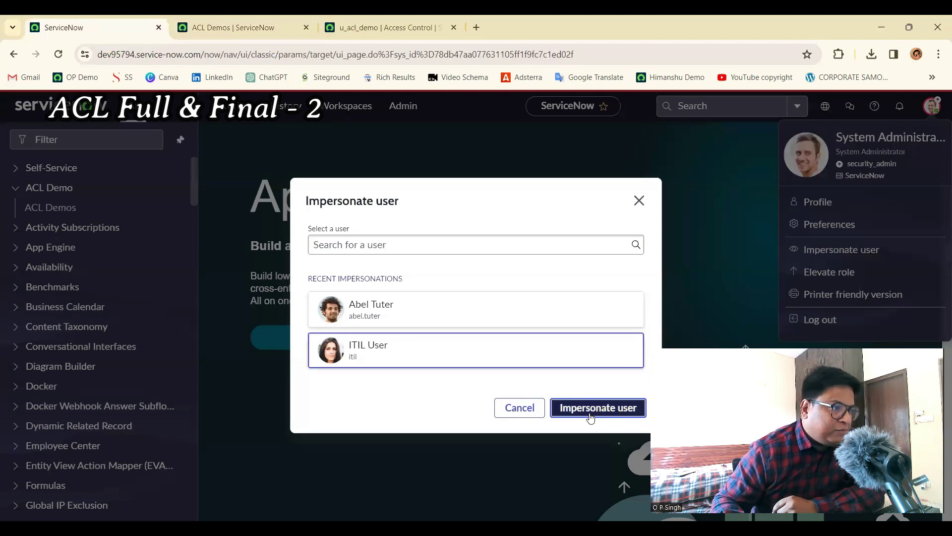
# Reload ACL Demos as ITIL, view and close ACL0001001, then return to the workspace home
pyautogui.click(262, 33)
pyautogui.click(94, 27)
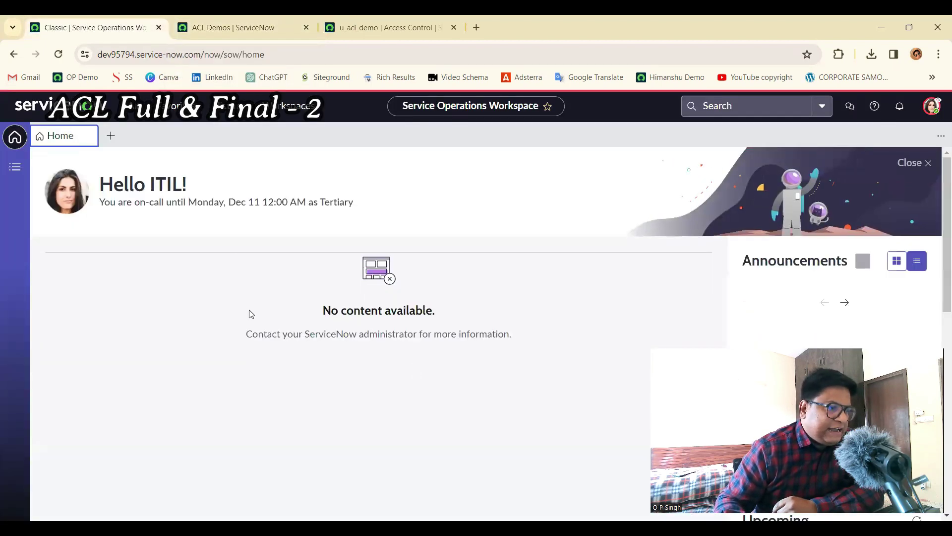
pyautogui.click(248, 28)
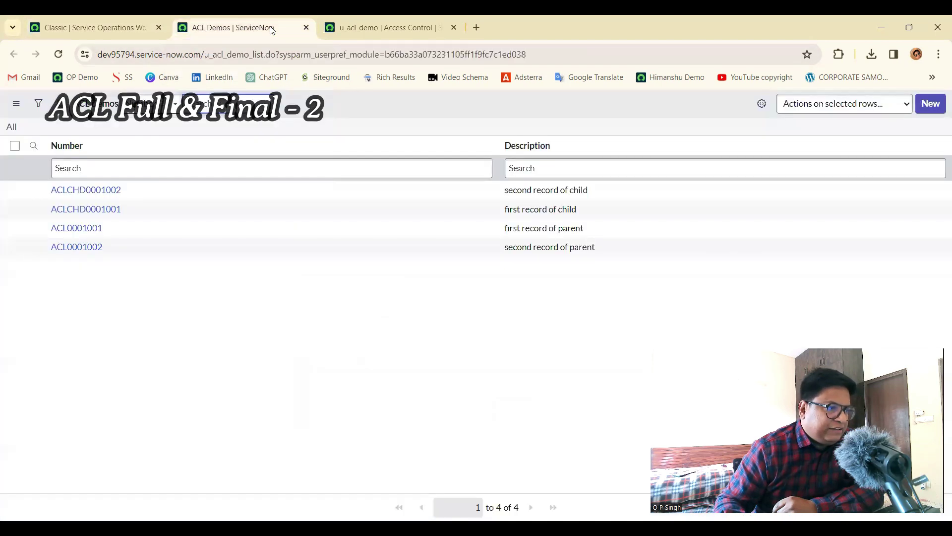
pyautogui.click(58, 54)
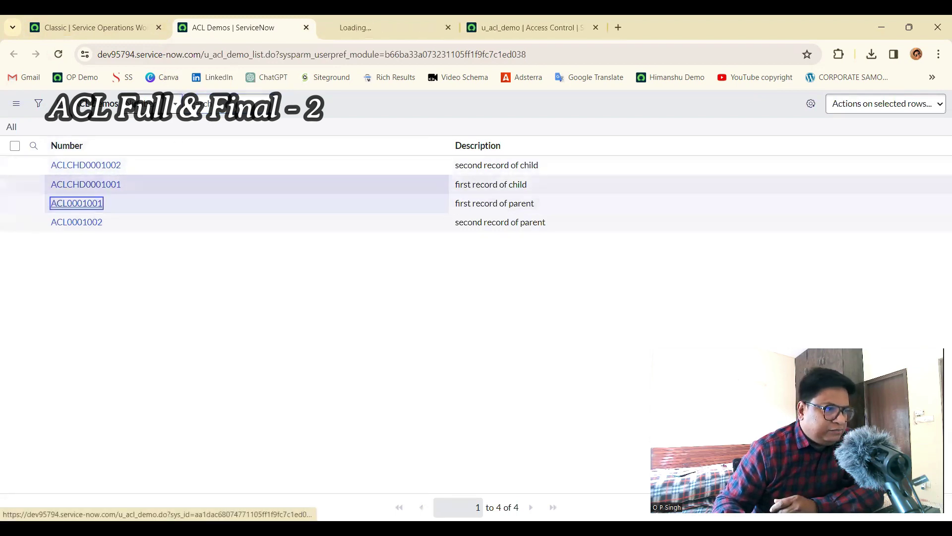
pyautogui.click(363, 31)
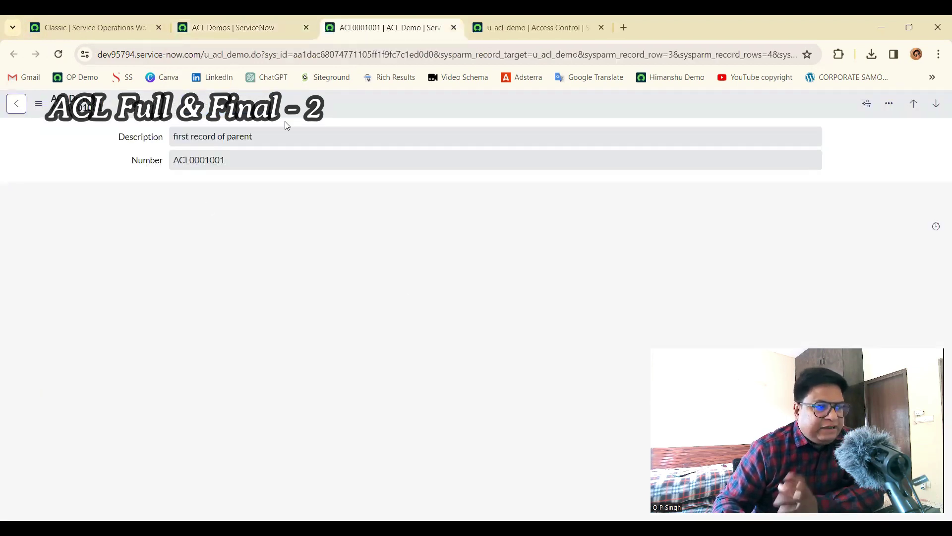
pyautogui.middleClick(372, 28)
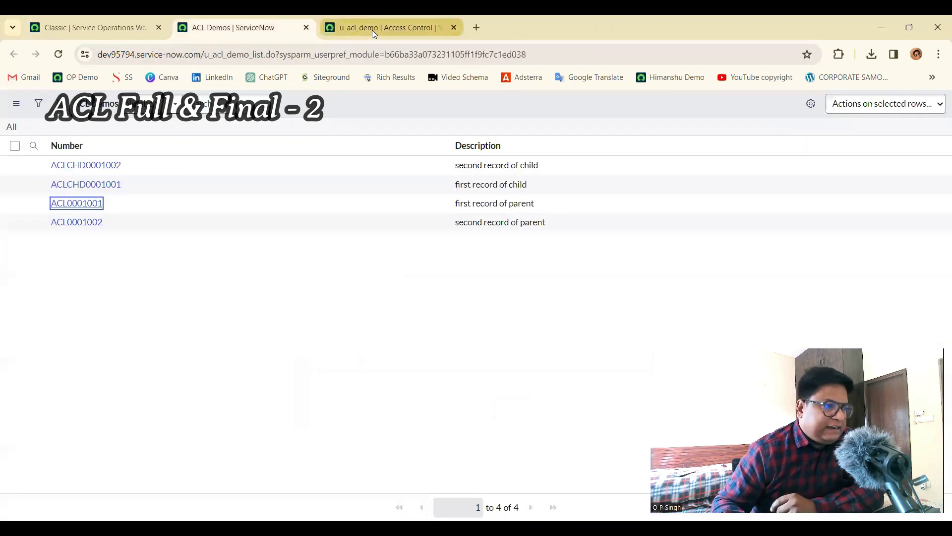
pyautogui.click(70, 32)
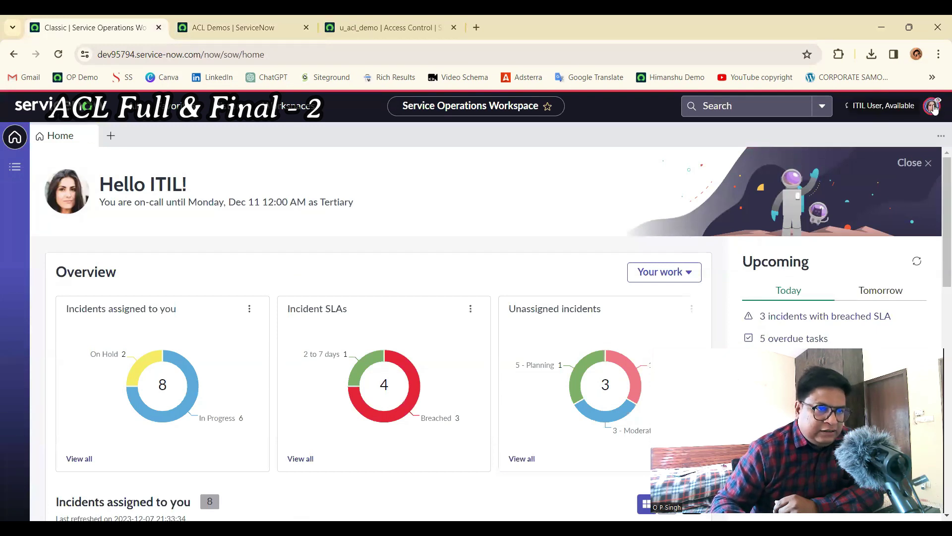
# Impersonate the no-role user and reload the ACL Demos list
pyautogui.click(933, 107)
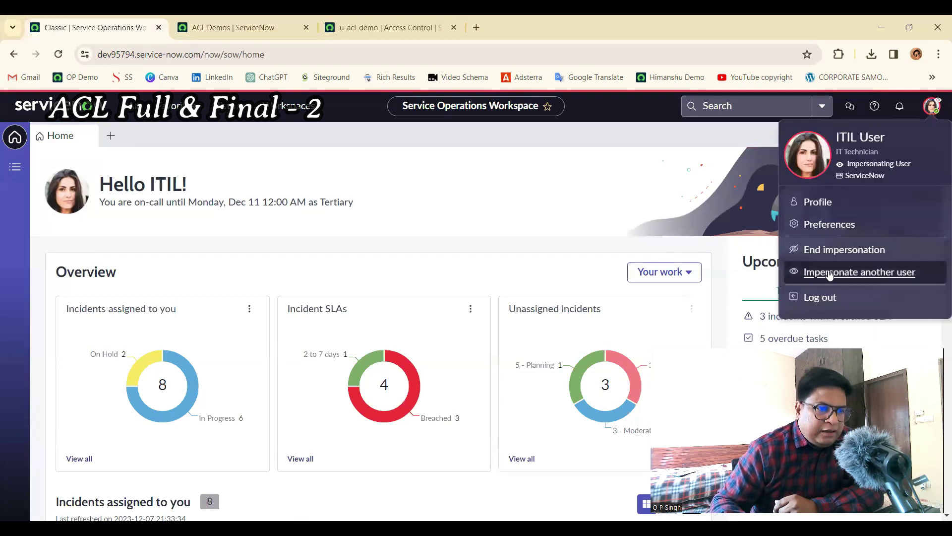
pyautogui.click(830, 275)
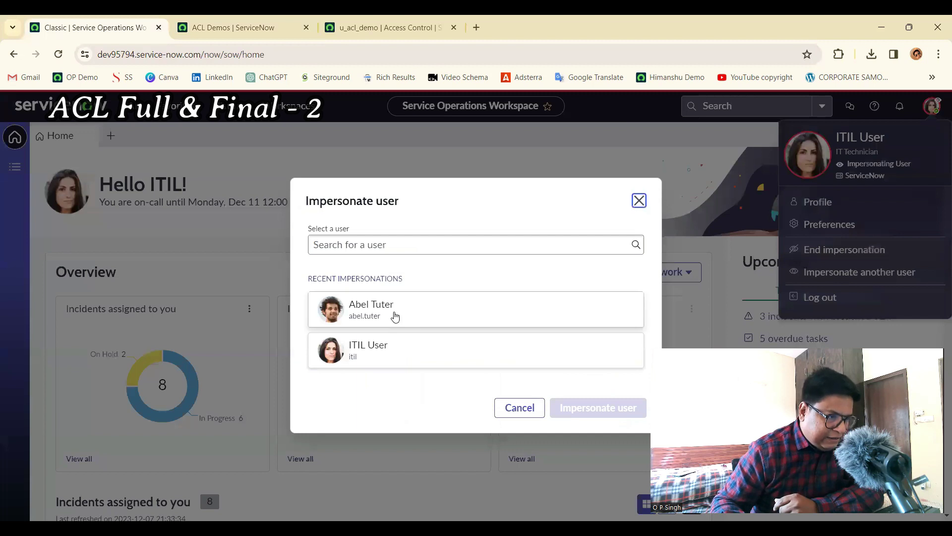
pyautogui.click(395, 317)
pyautogui.click(601, 408)
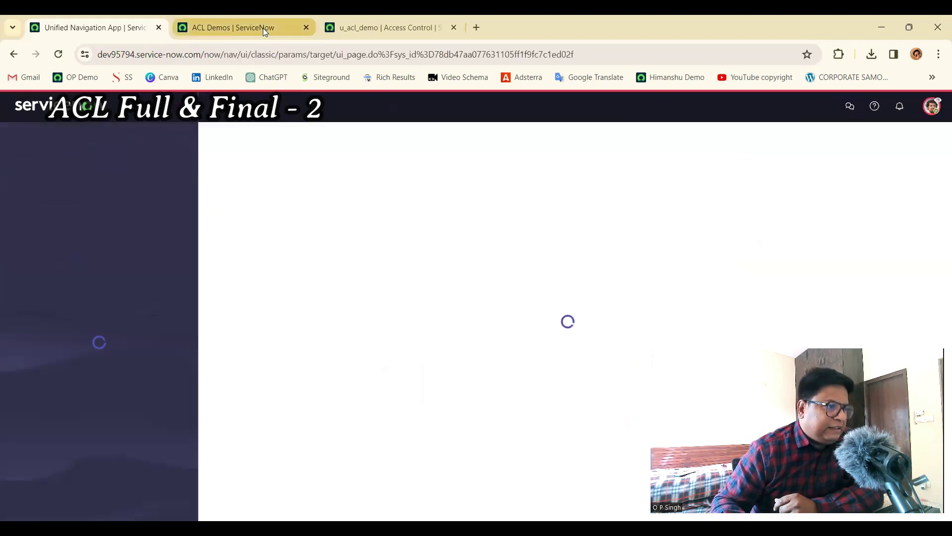
pyautogui.click(262, 28)
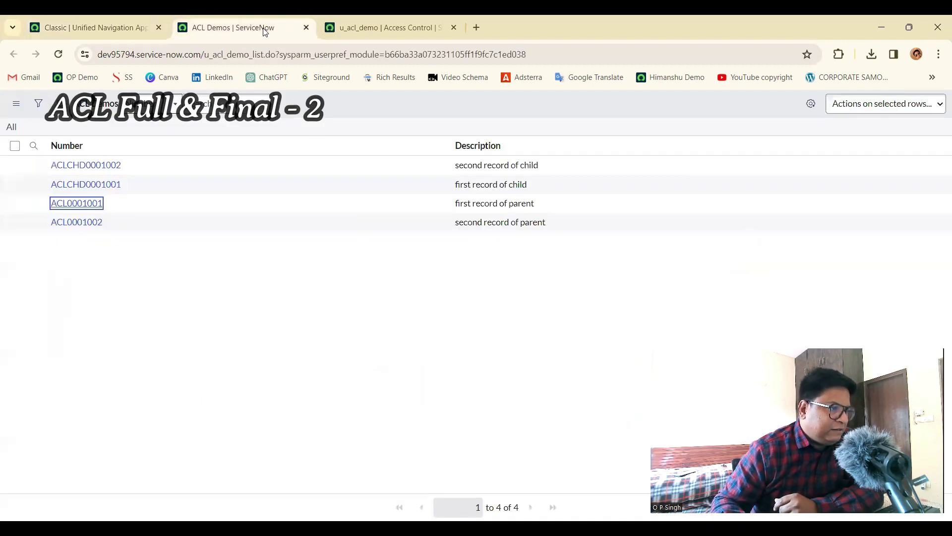
pyautogui.click(58, 55)
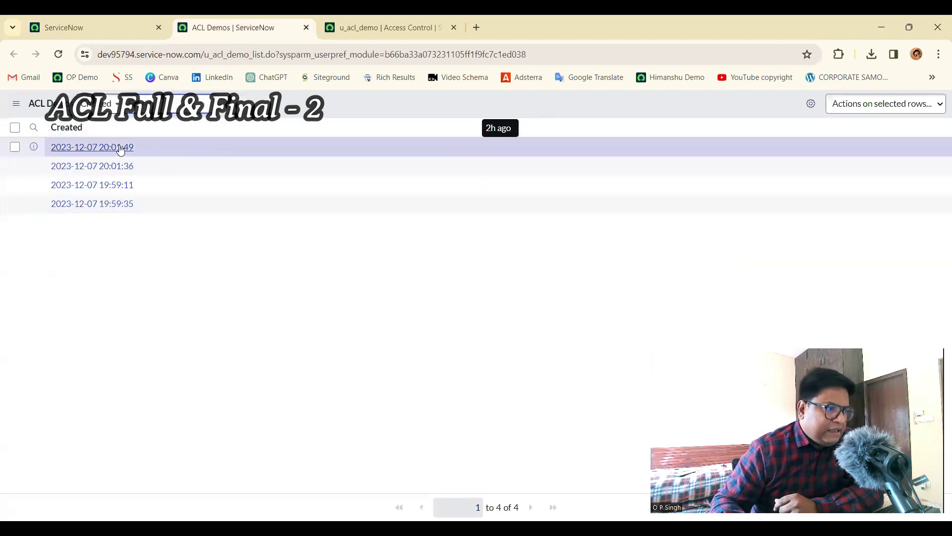
# Add Description and Number to the ACL Demos list's selected columns
pyautogui.click(812, 104)
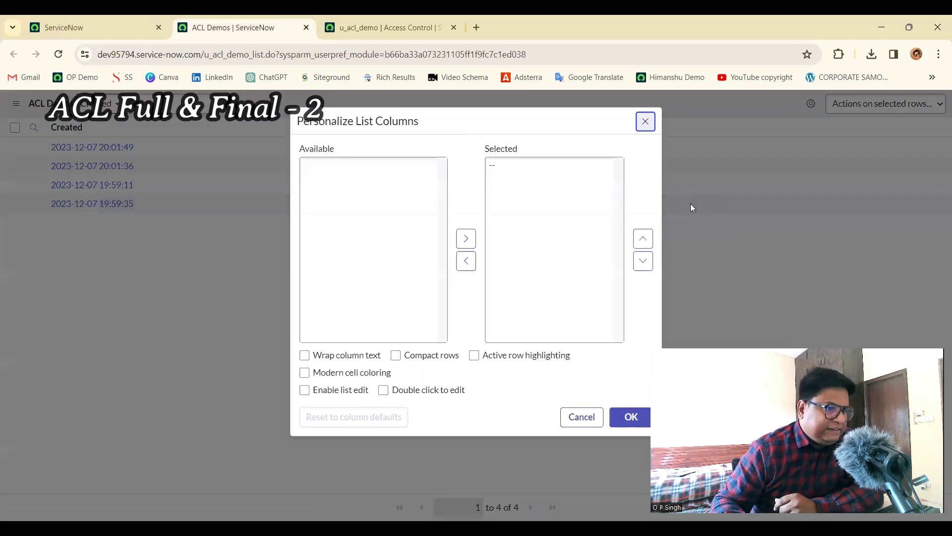
pyautogui.click(347, 188)
pyautogui.keyDown('shift'); pyautogui.click(347, 198); pyautogui.keyUp('shift')
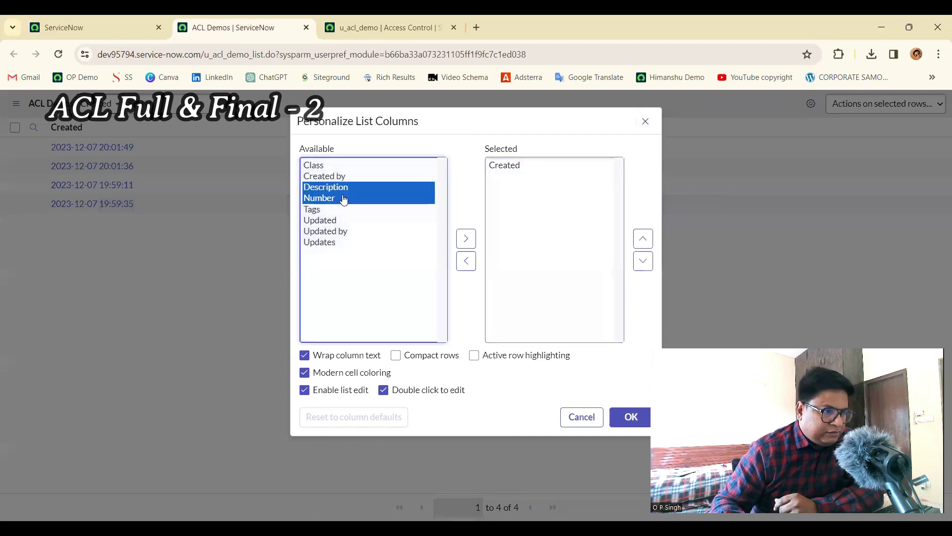
pyautogui.click(467, 239)
pyautogui.click(631, 418)
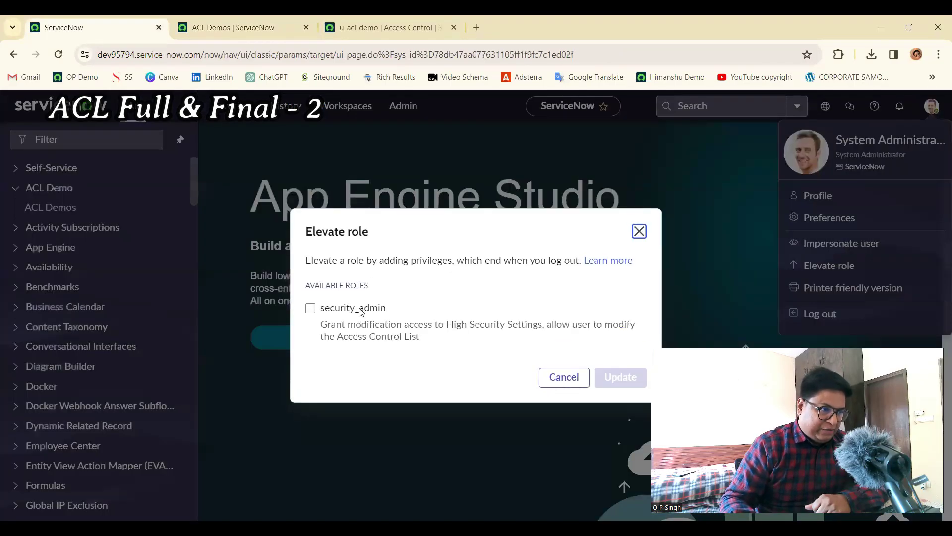
# Elevate to the security_admin role and go to the u_acl_demo access control record
pyautogui.click(324, 308)
pyautogui.click(612, 379)
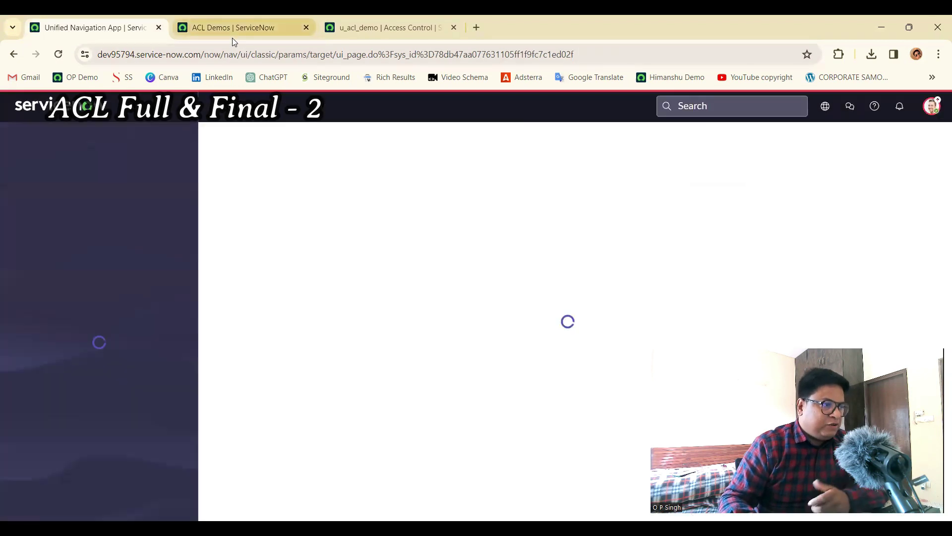
pyautogui.click(233, 37)
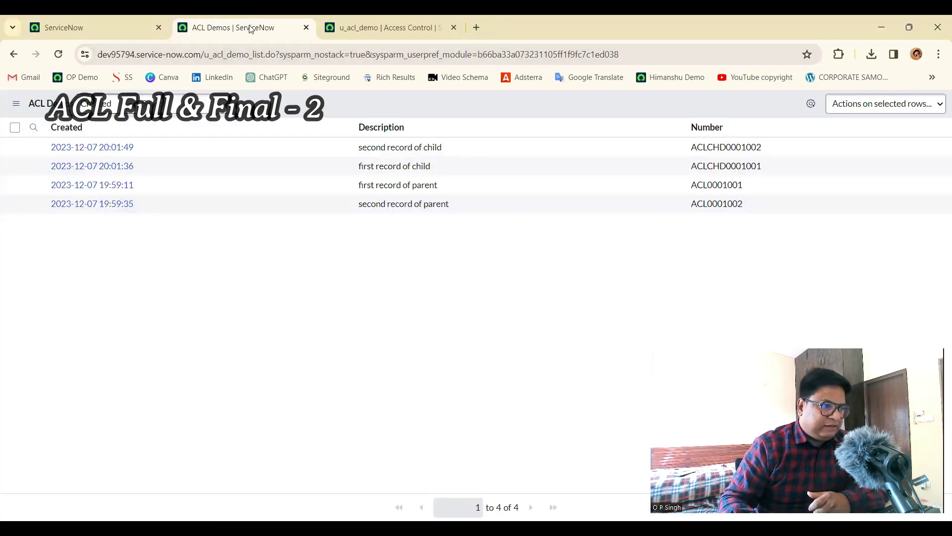
pyautogui.rightClick(243, 31)
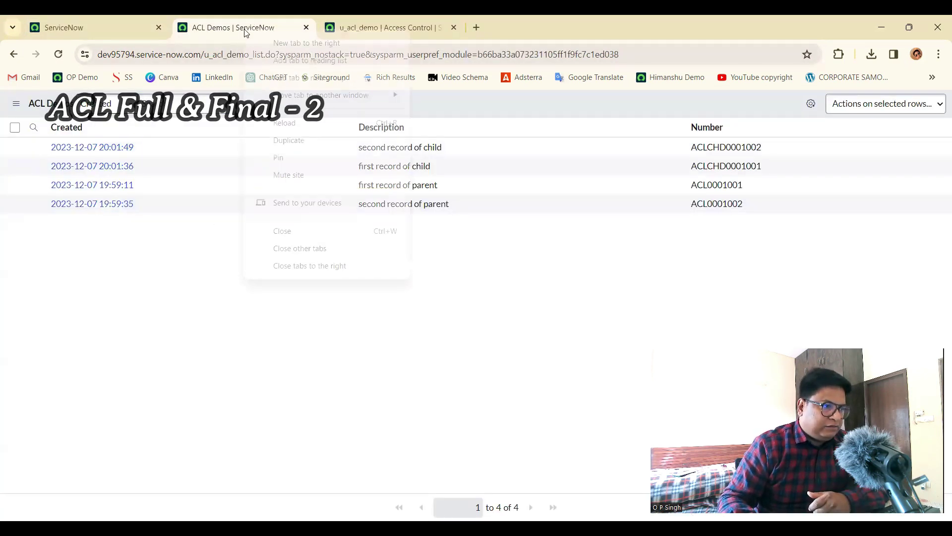
pyautogui.click(427, 27)
# Add itil under Requires role and save the ACL
pyautogui.click(423, 155)
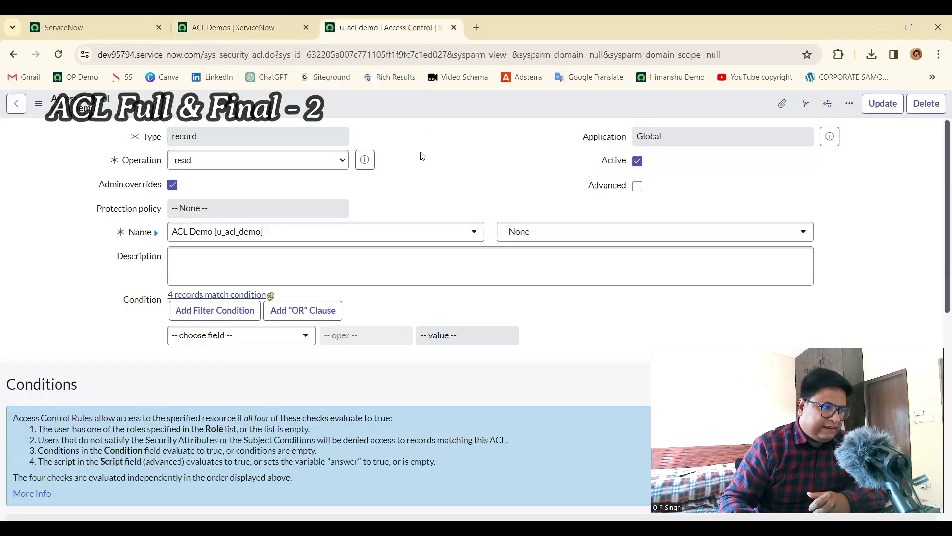
pyautogui.scroll(-5, 423, 157)
pyautogui.click(162, 322)
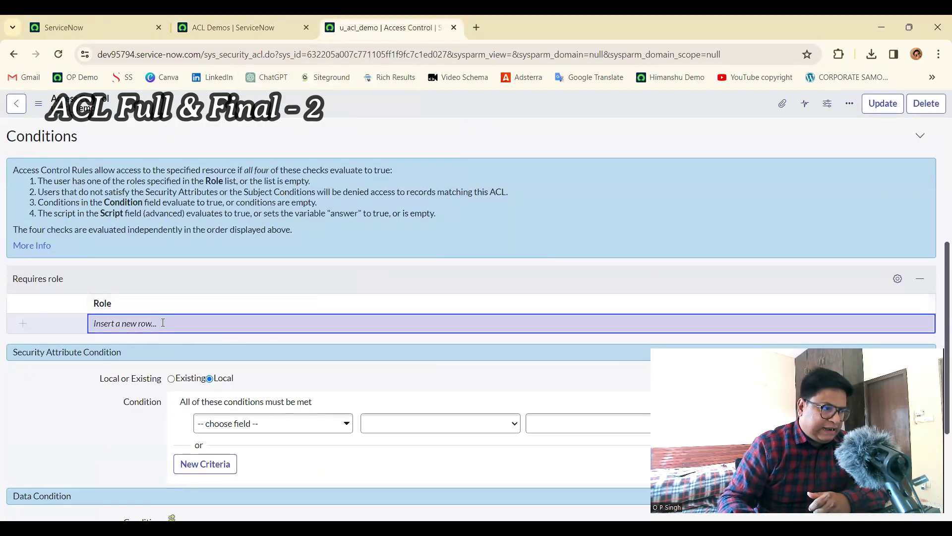
pyautogui.click(163, 322)
pyautogui.write('itil')
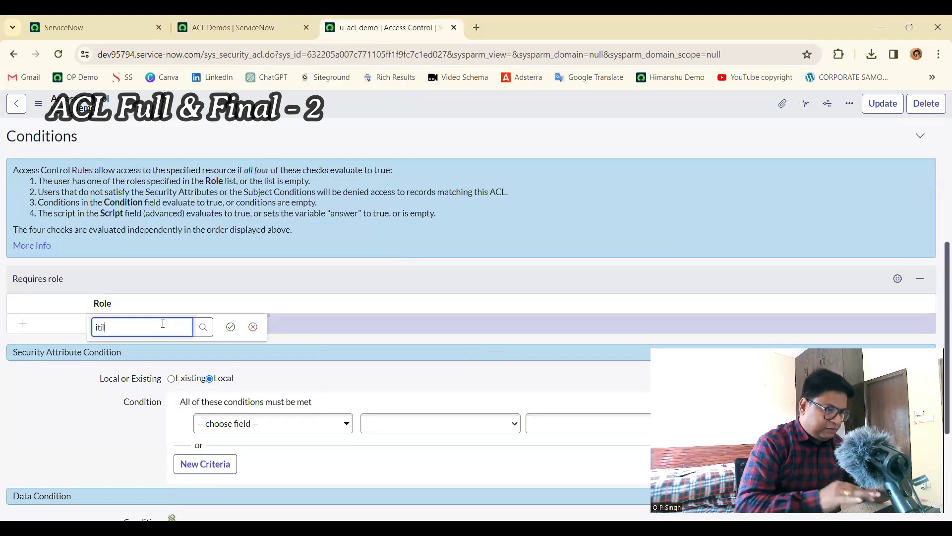
pyautogui.press('Return')
pyautogui.rightClick(665, 106)
pyautogui.click(671, 106)
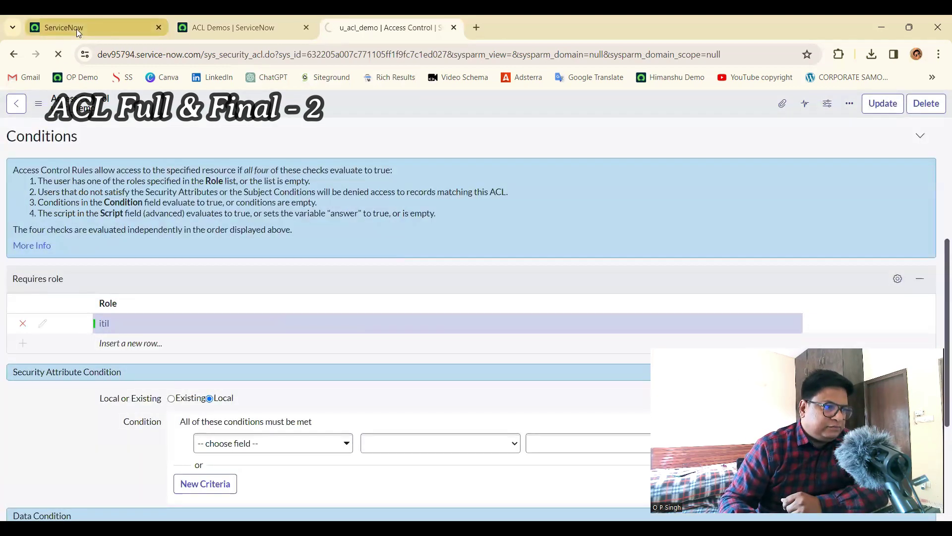
# Impersonate the ITIL User from the home tab's account menu
pyautogui.moveTo(77, 29)
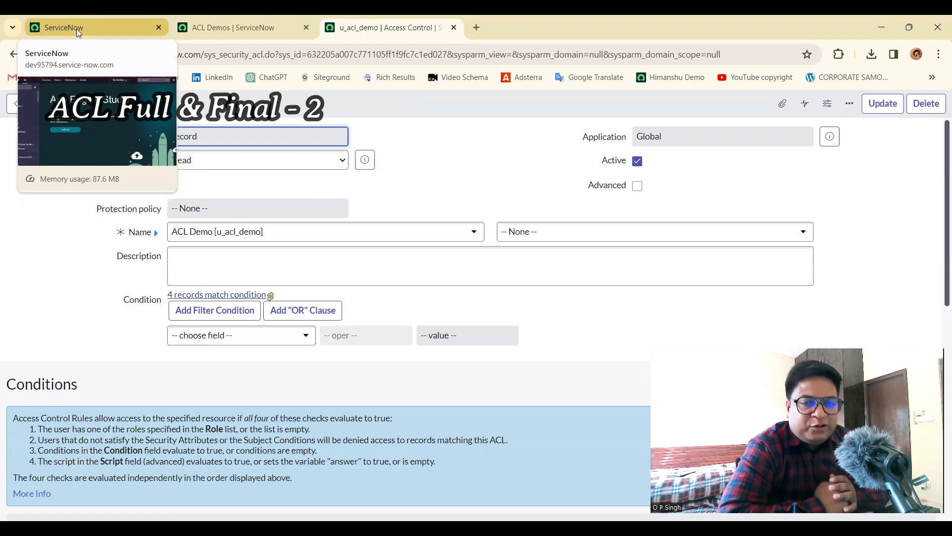
pyautogui.click(65, 25)
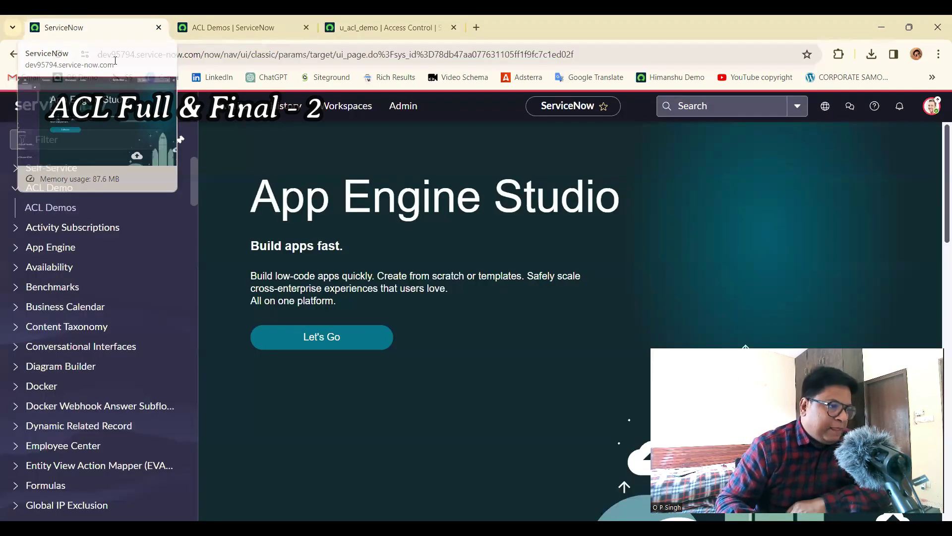
pyautogui.click(932, 106)
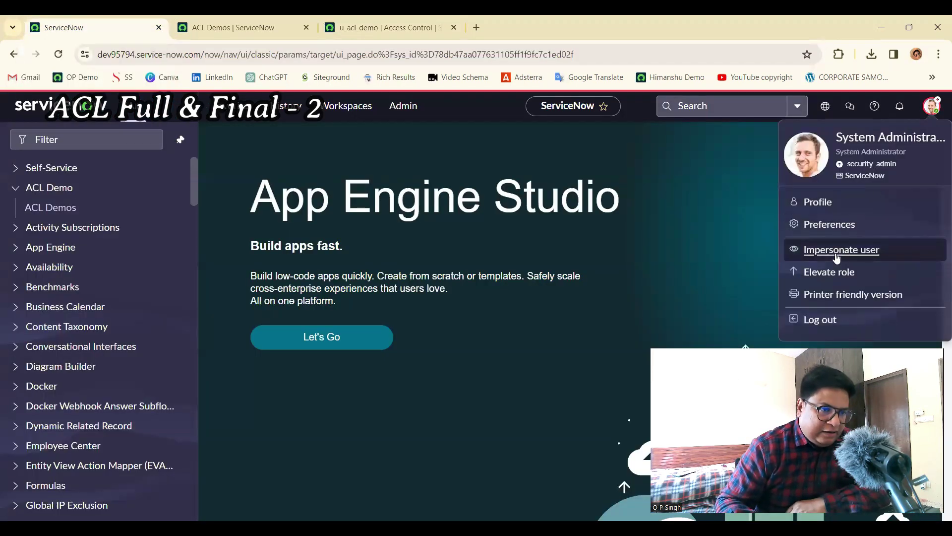
pyautogui.click(789, 251)
pyautogui.click(535, 355)
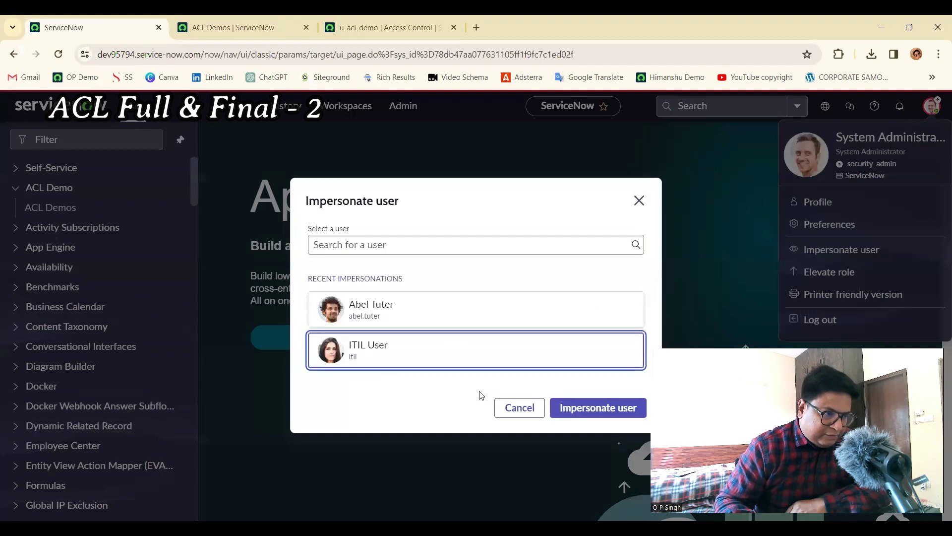
pyautogui.click(561, 414)
# Reload the ACL Demos list as ITIL, then go to the Service Operations Workspace home
pyautogui.click(252, 31)
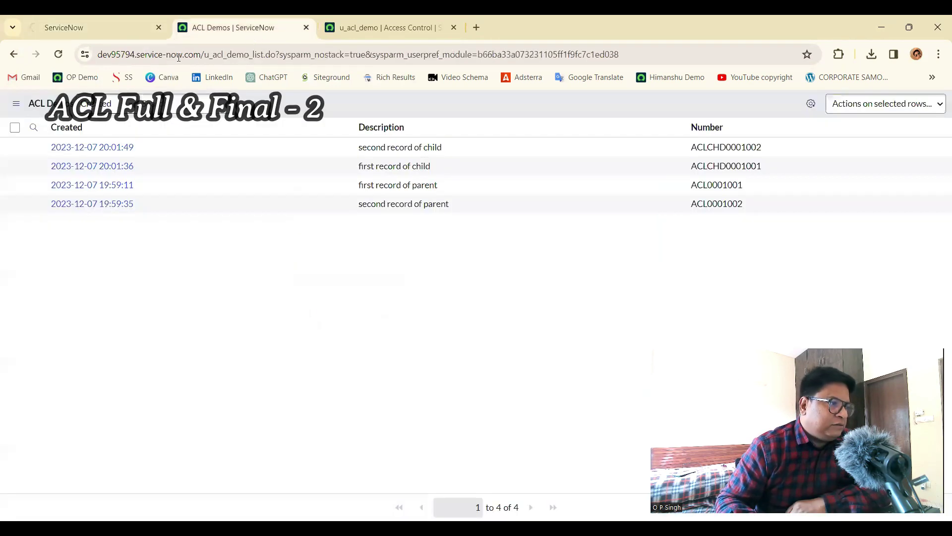
pyautogui.click(60, 54)
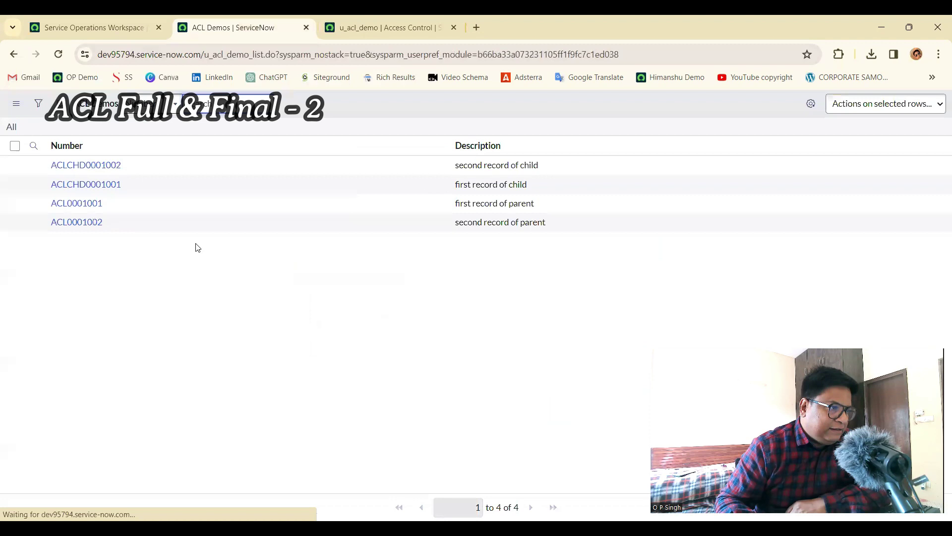
pyautogui.click(122, 19)
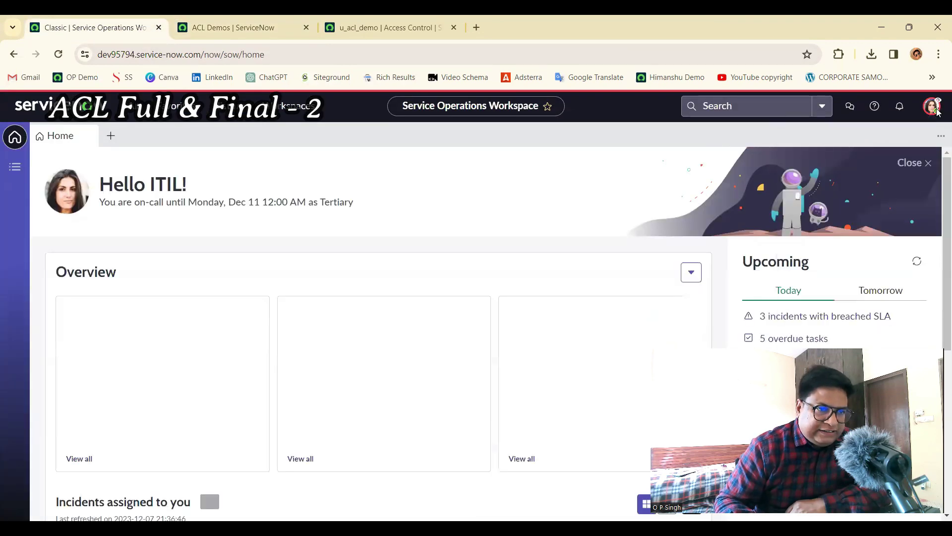
# Impersonate the no-role user and reload ACL Demos to test whether access is blocked
pyautogui.click(933, 108)
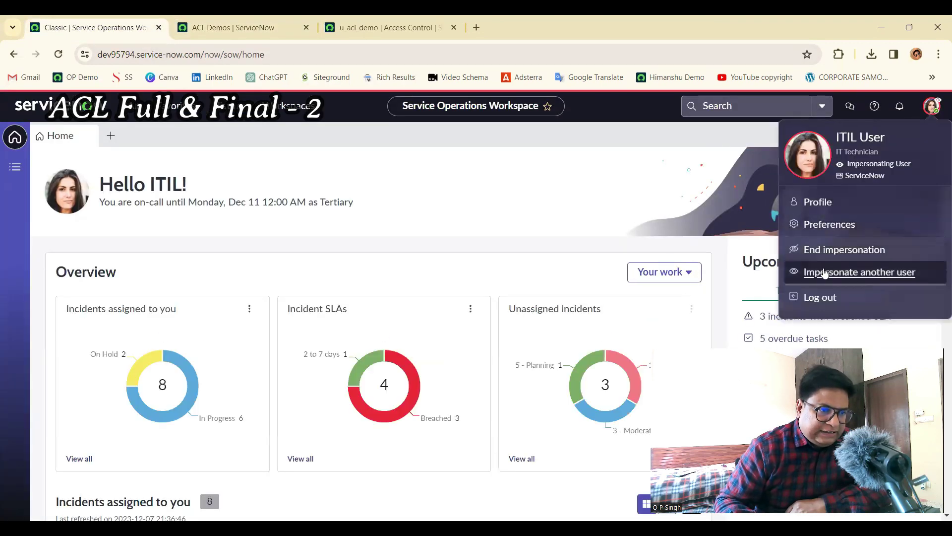
pyautogui.click(825, 274)
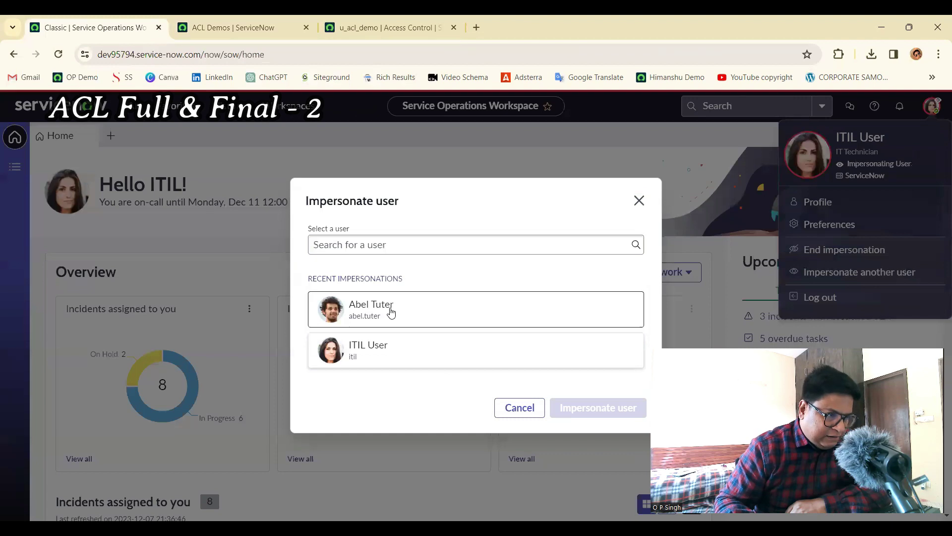
pyautogui.click(389, 311)
pyautogui.click(584, 410)
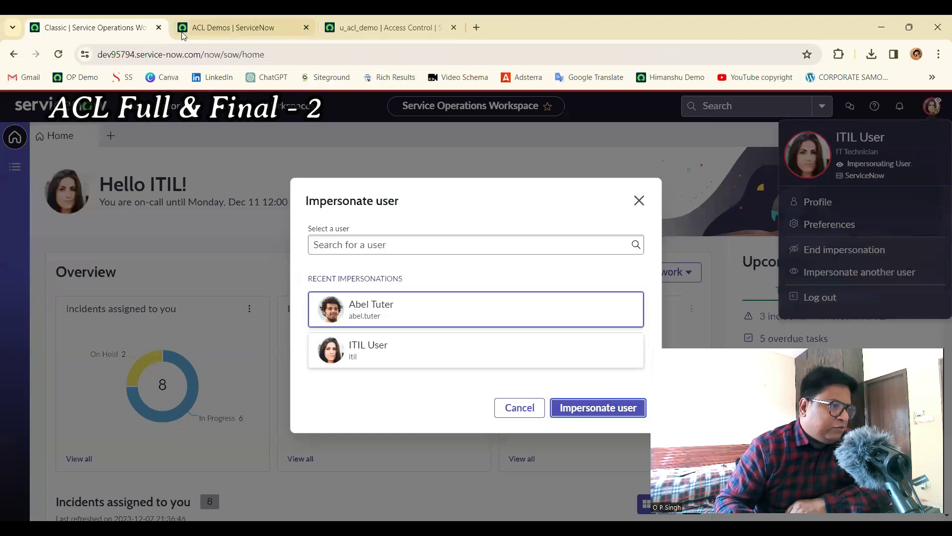
pyautogui.click(236, 26)
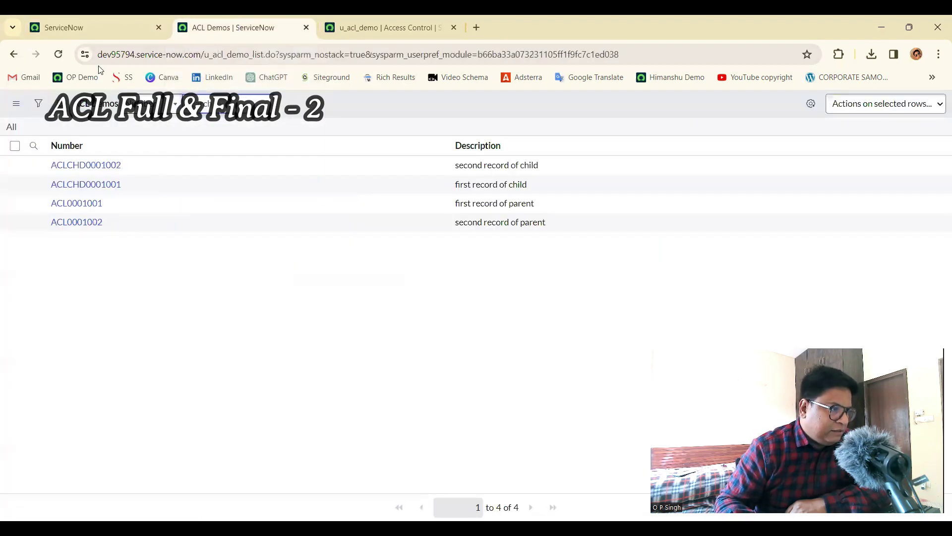
pyautogui.click(57, 54)
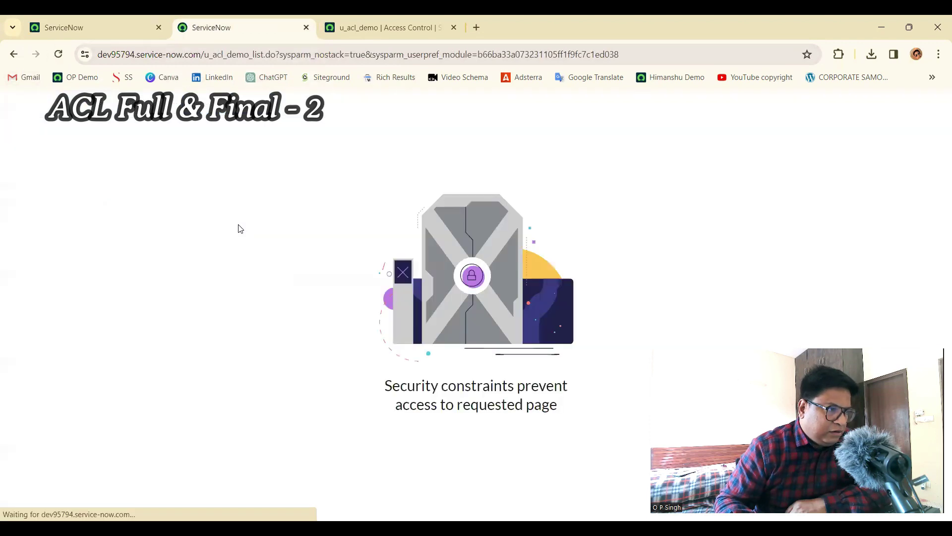